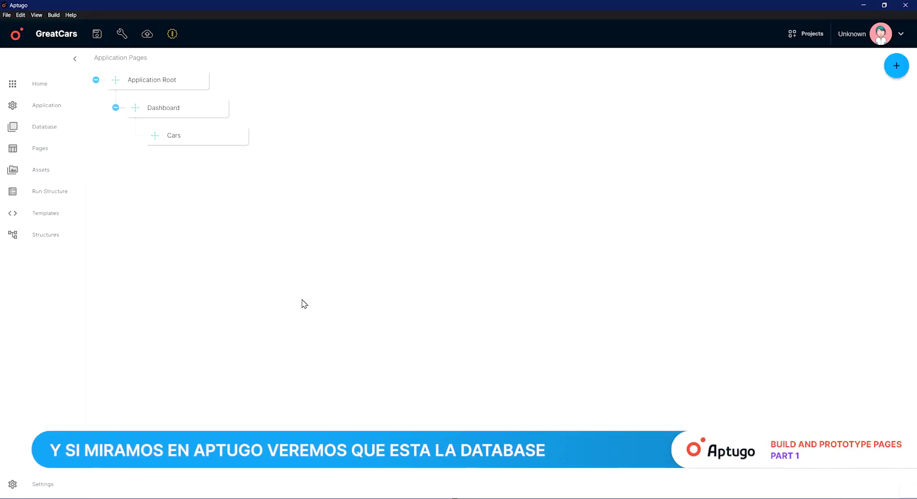
Step: Review the Cars database table and the Cars page properties, then view the Figma car detail design
click(60, 130)
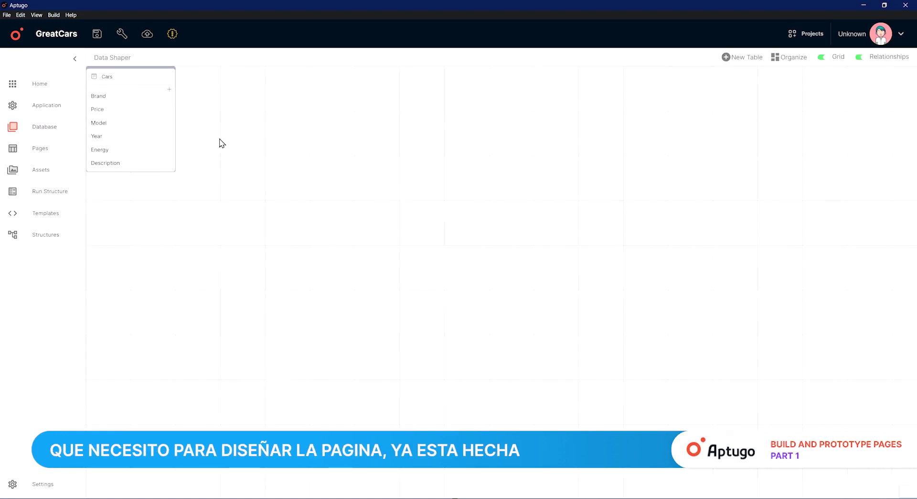
click(42, 149)
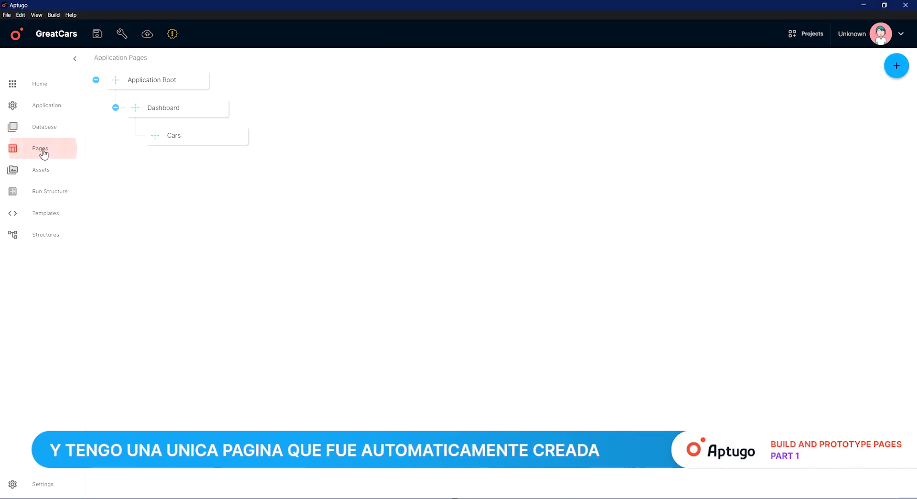
click(200, 139)
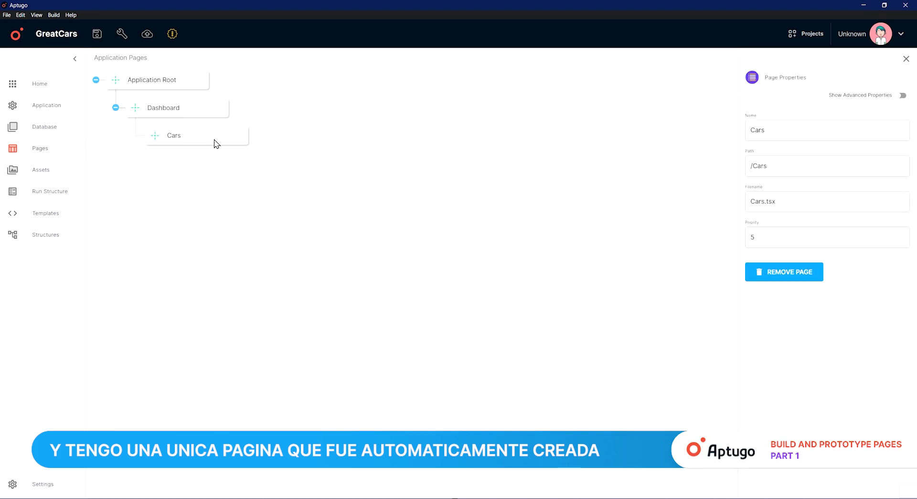
key(alt+Tab)
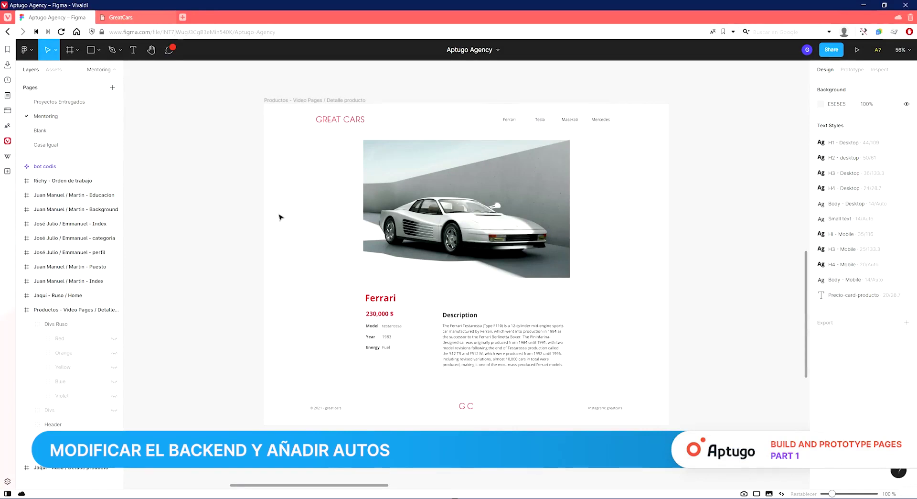
Step: Compare the GreatCars Car list's Ferrari entry with the Figma detail design, then go back to Aptugo
click(125, 21)
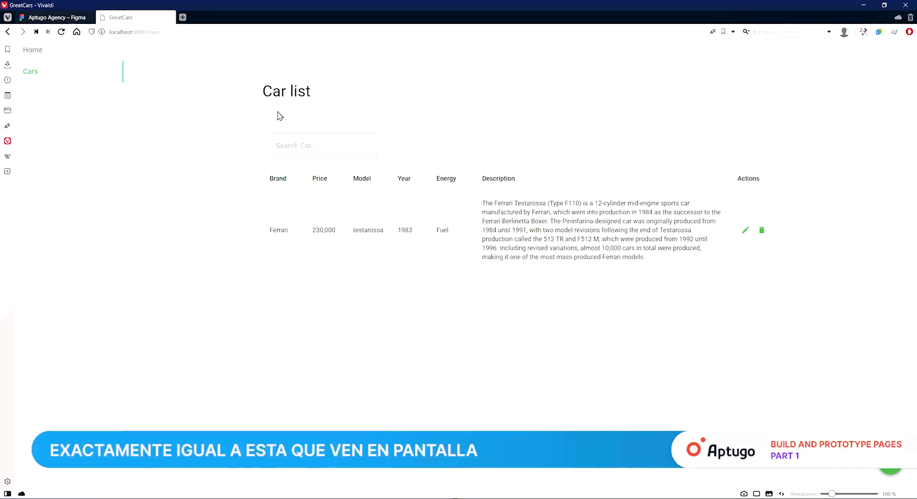
click(52, 17)
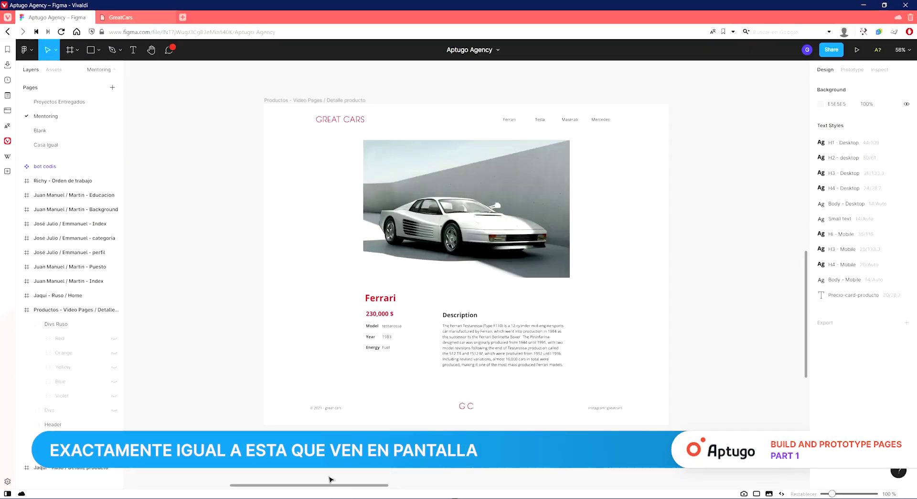
key(alt+Tab)
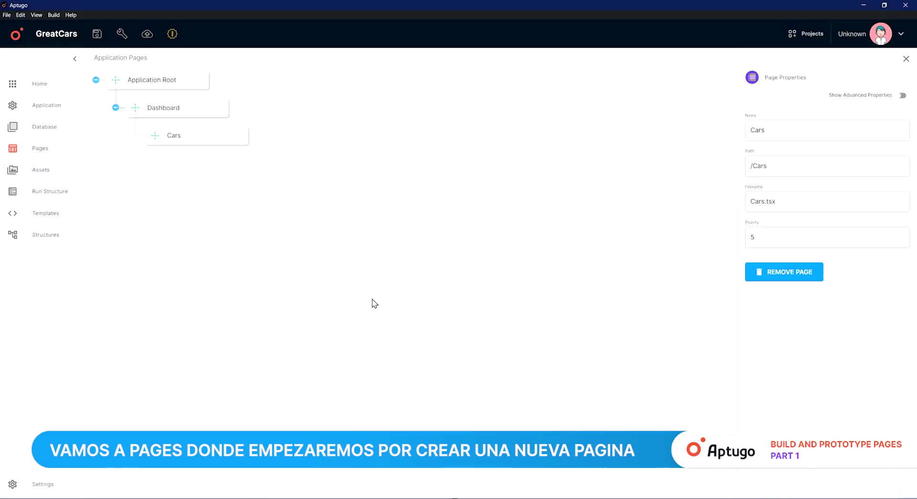
Step: Add an Untitled page and rename it 'Car details', with path /details and filename details.tsx
click(652, 186)
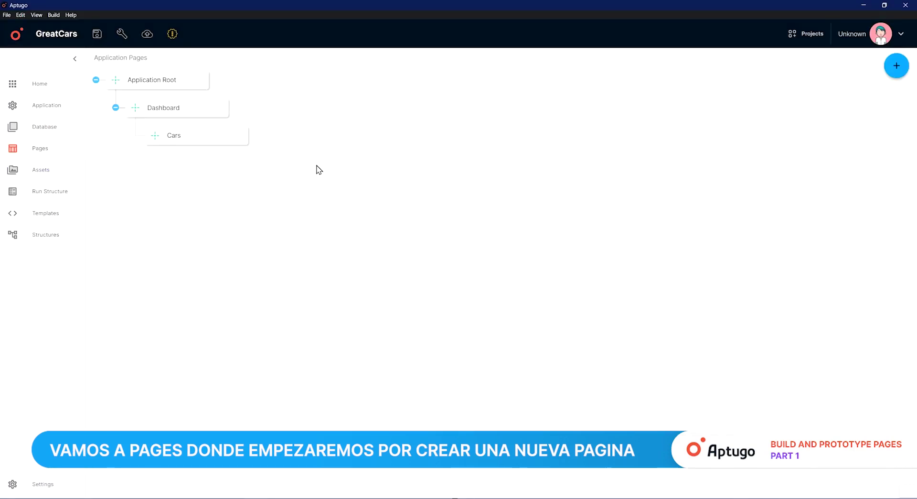
click(896, 65)
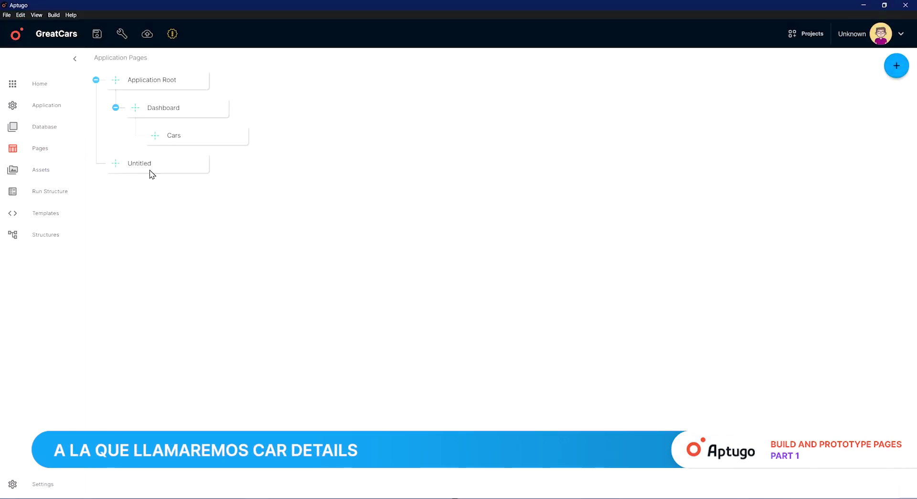
click(133, 162)
double_click(823, 131)
text(Car de)
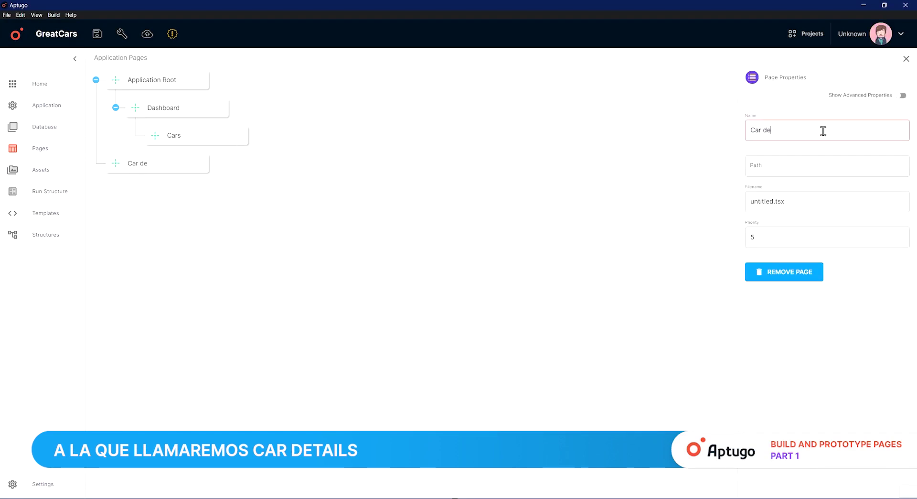
text(tails)
key(Tab)
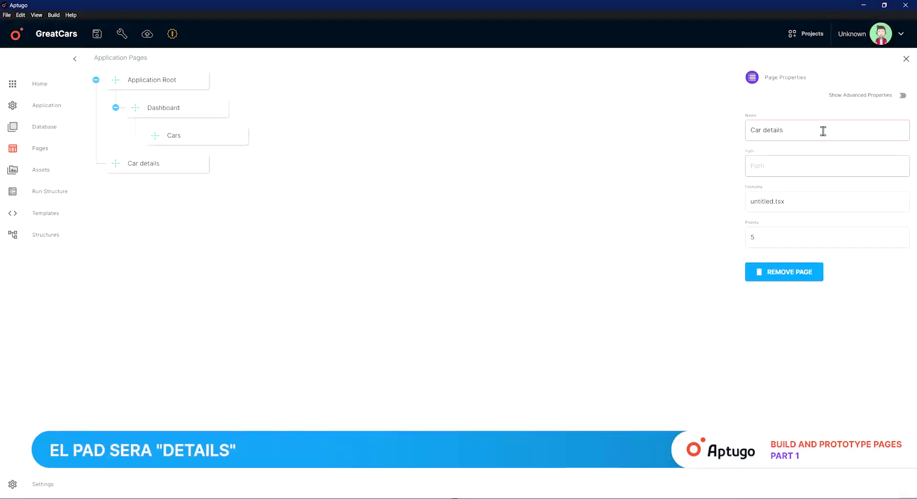
text(/details)
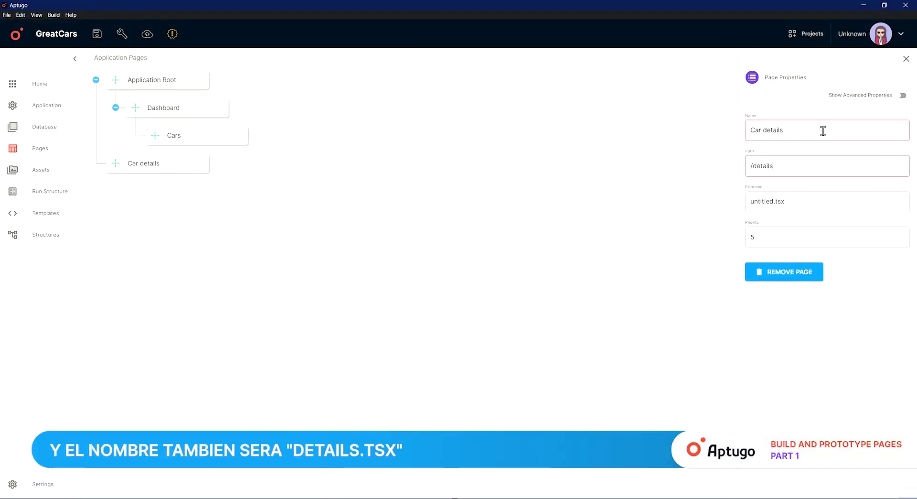
key(Tab)
key(Home)
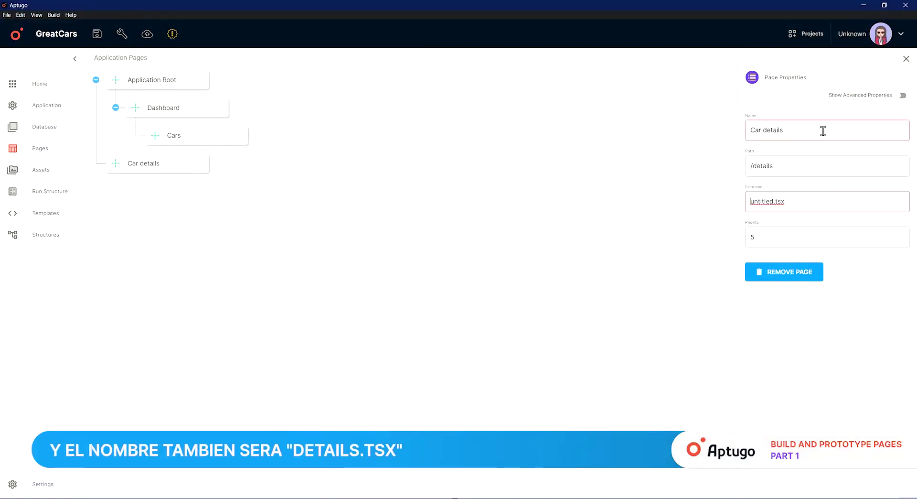
key(ctrl+BackSpace)
text(details)
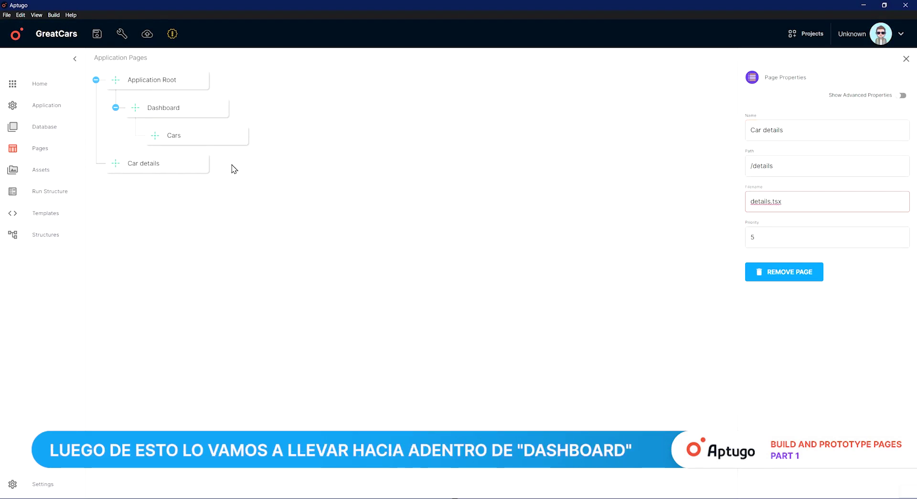
Step: Move Car details under Dashboard beside Cars and quick-build the application
drag(118, 163, 157, 163)
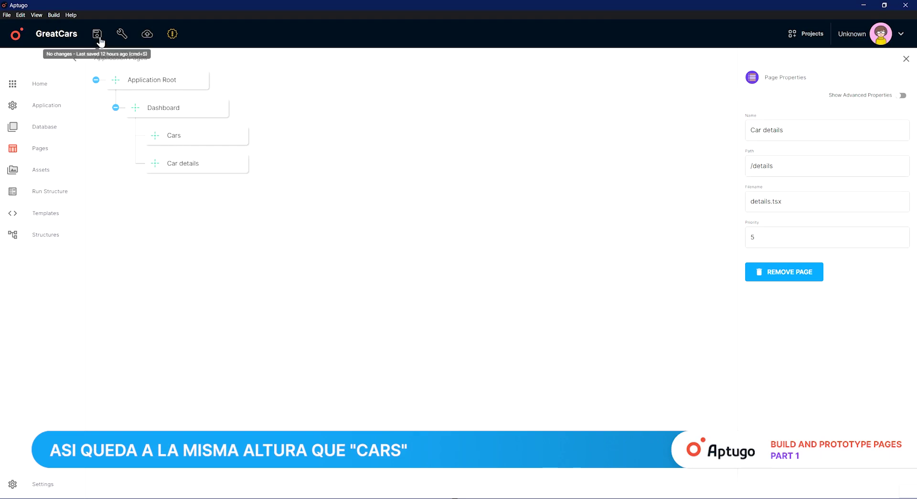
click(121, 34)
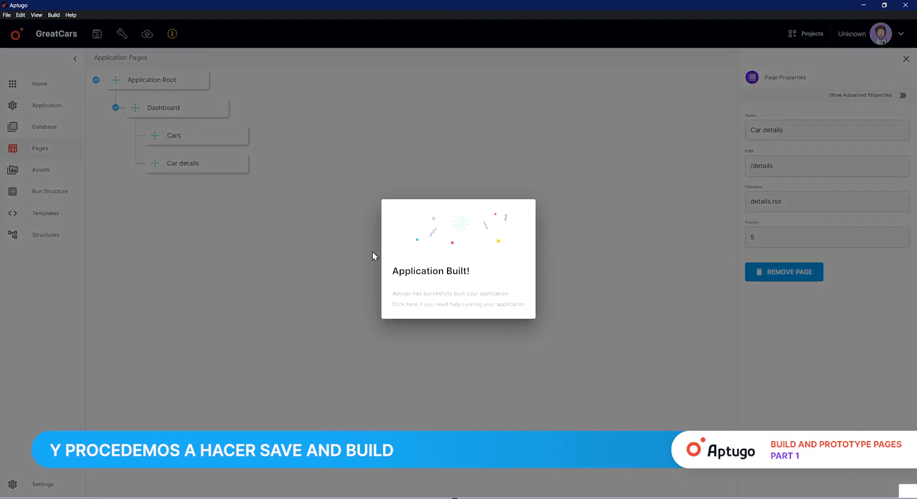
click(372, 251)
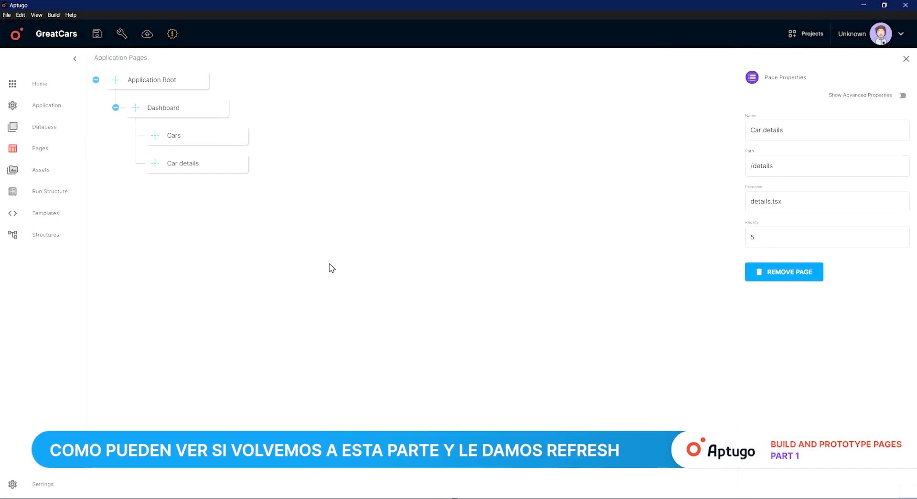
click(201, 491)
Step: Reload GreatCars, confirm the new Car details page at /details is blank, and return to Cars
click(137, 20)
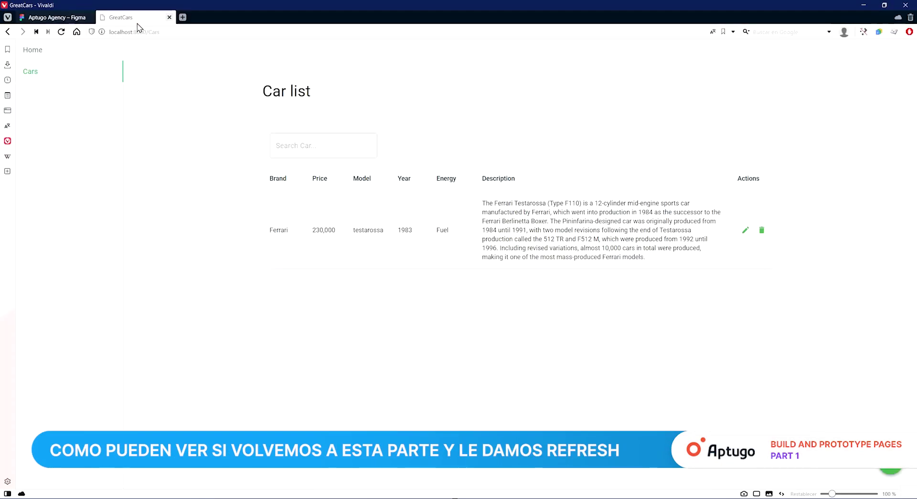
click(62, 32)
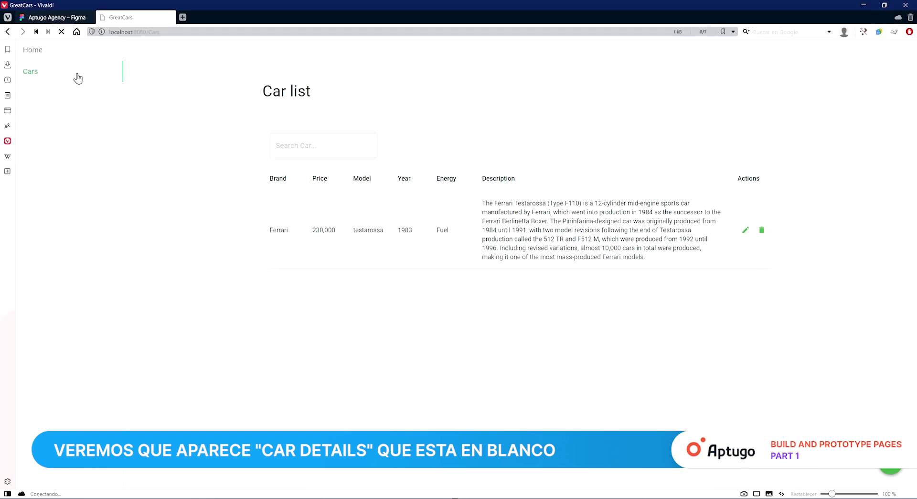
click(103, 98)
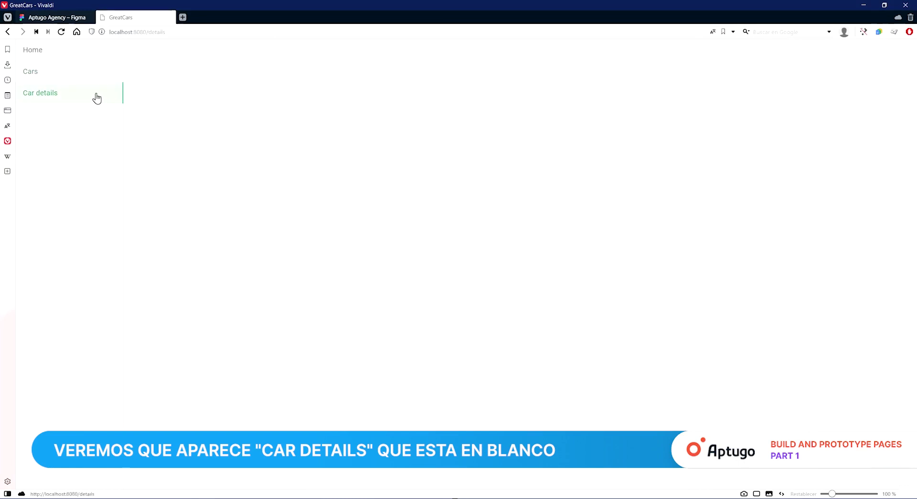
click(94, 80)
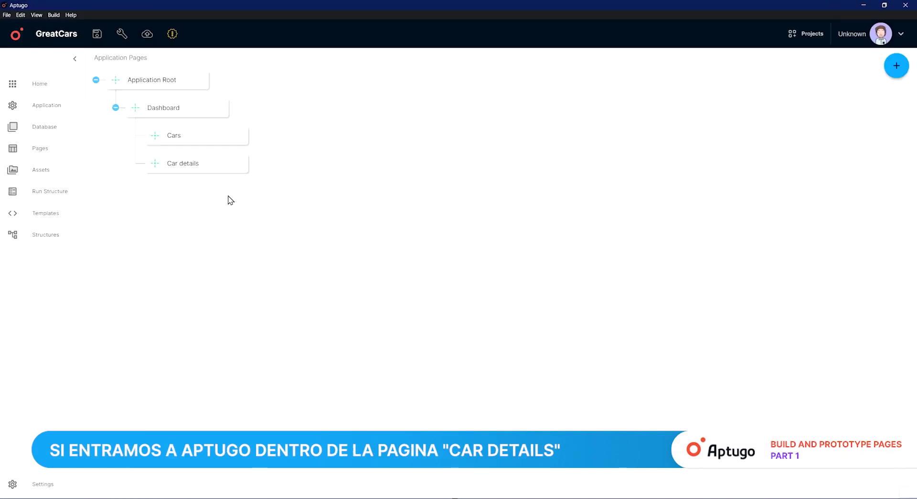
Step: Open Car details in Page Designer and inspect Before Page Render, Header, Body and Footer sections
click(216, 167)
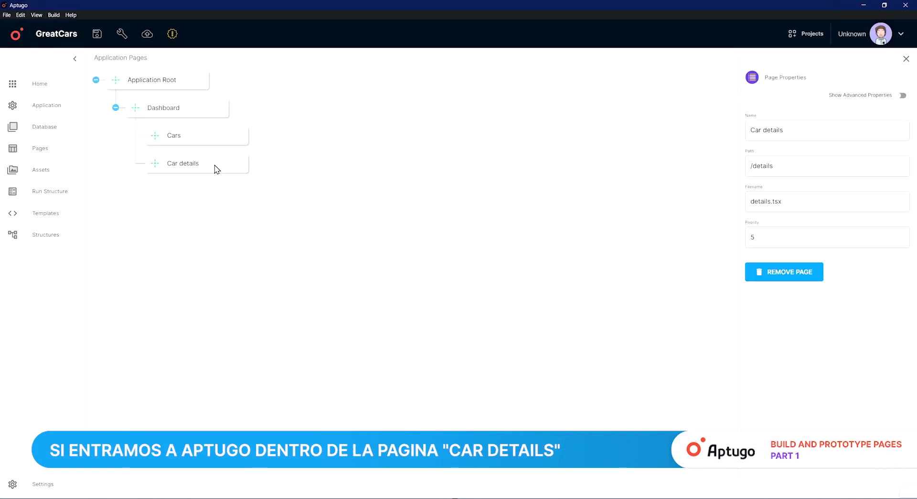
double_click(214, 164)
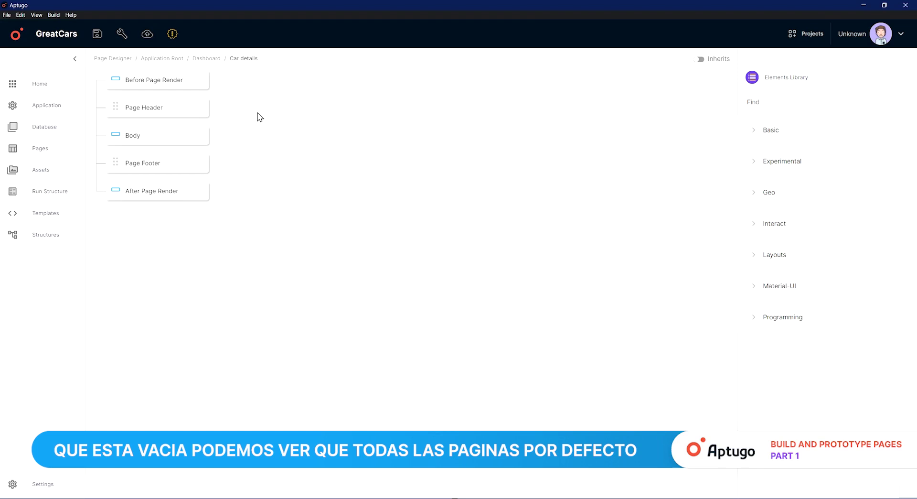
click(167, 84)
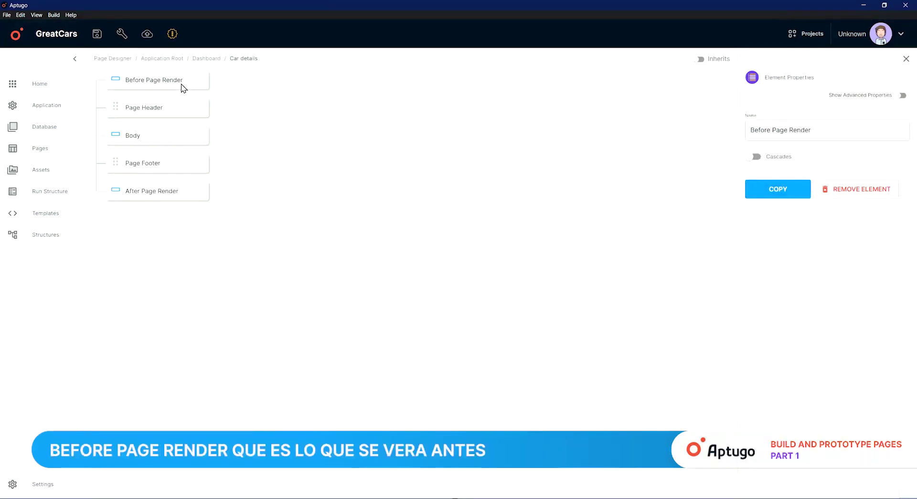
click(177, 109)
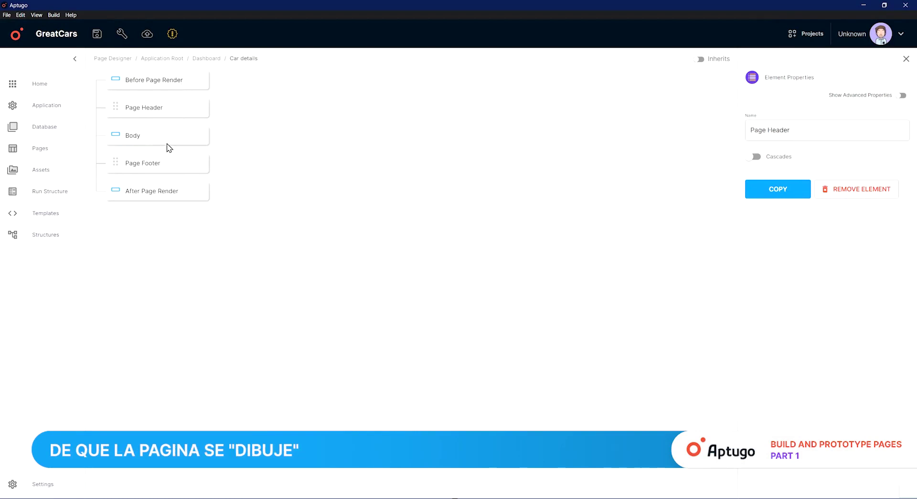
click(179, 134)
click(187, 165)
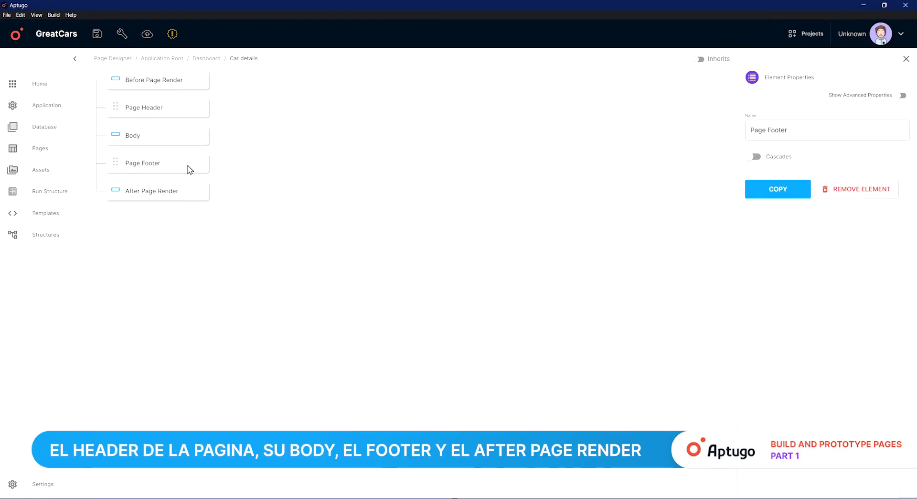
click(180, 197)
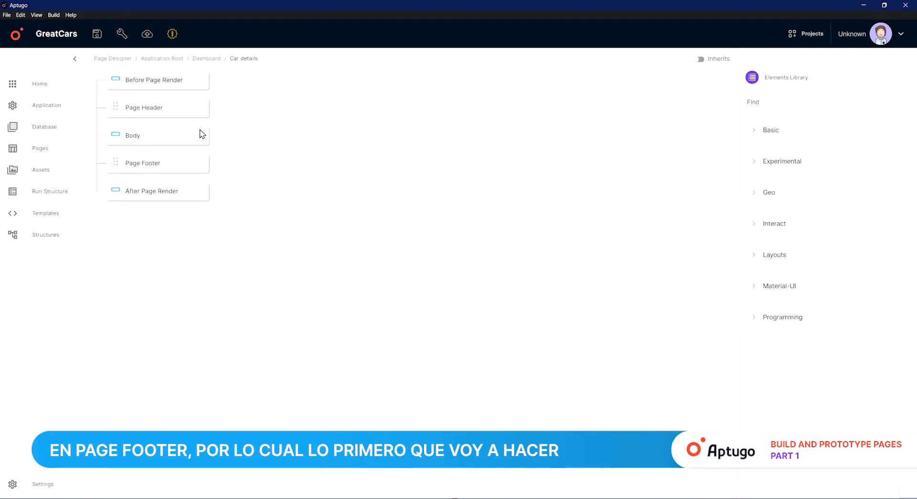
Step: Recheck Body and Page Footer, then unhide Figma's Red layer outlining the body and footer
click(186, 139)
click(168, 167)
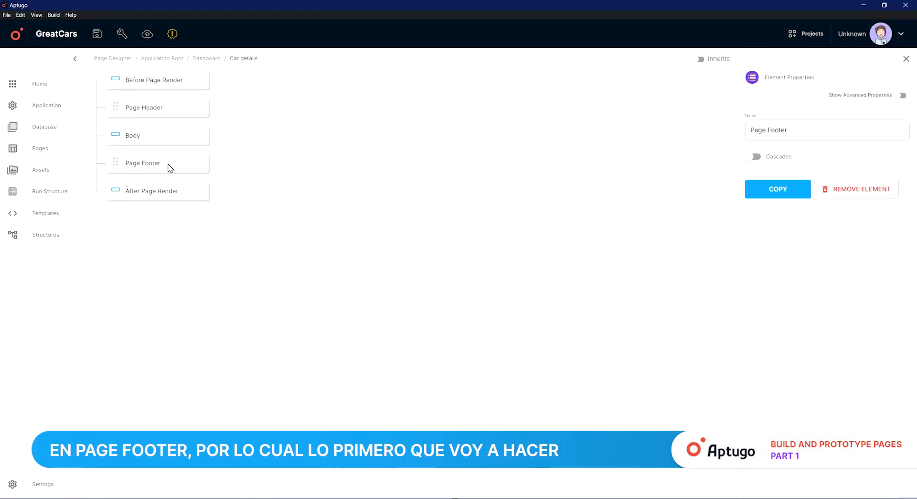
key(alt+Tab)
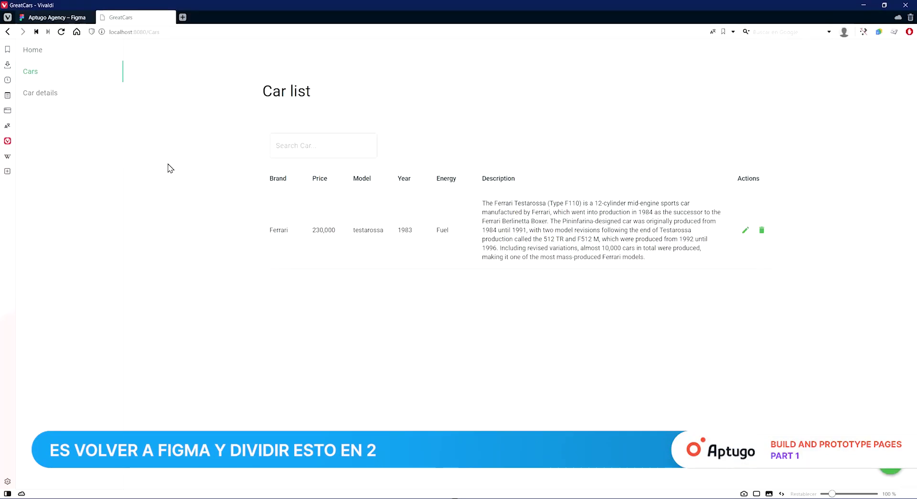
click(52, 18)
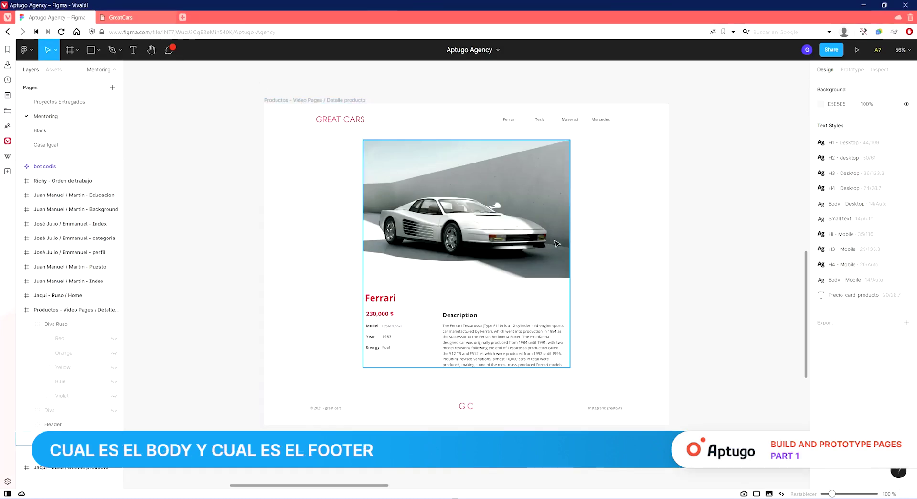
click(114, 338)
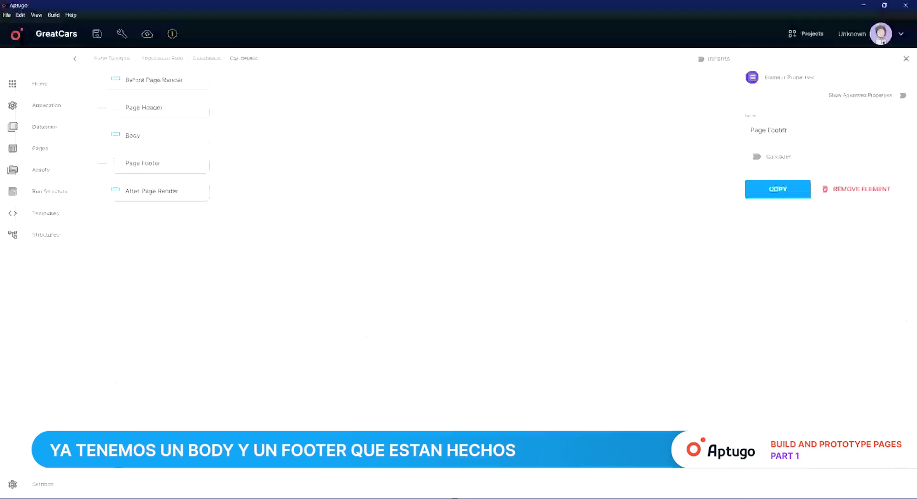
Step: Add a Container from the Elements Library to both Page Footer and Body
click(268, 250)
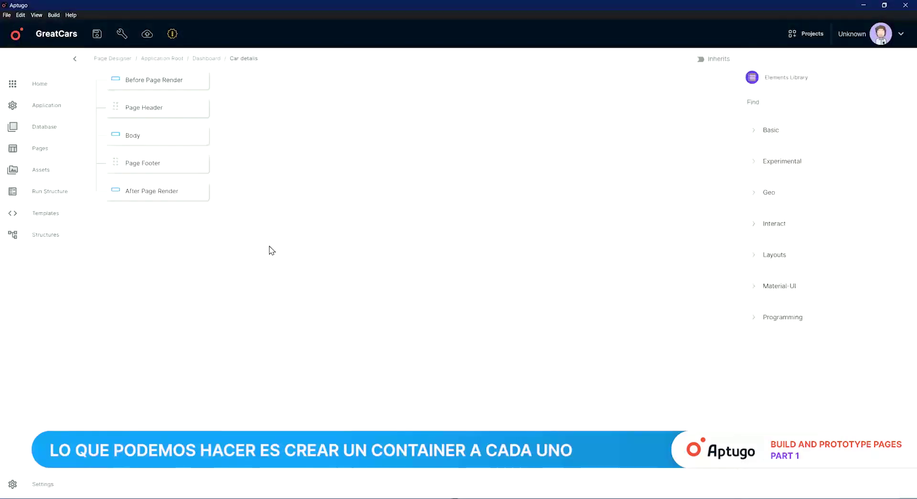
click(800, 106)
text(con)
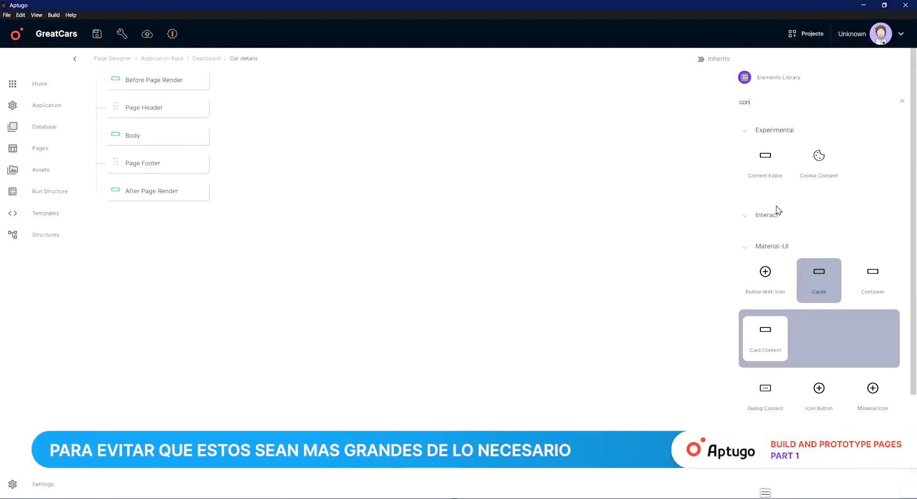
drag(870, 282, 305, 192)
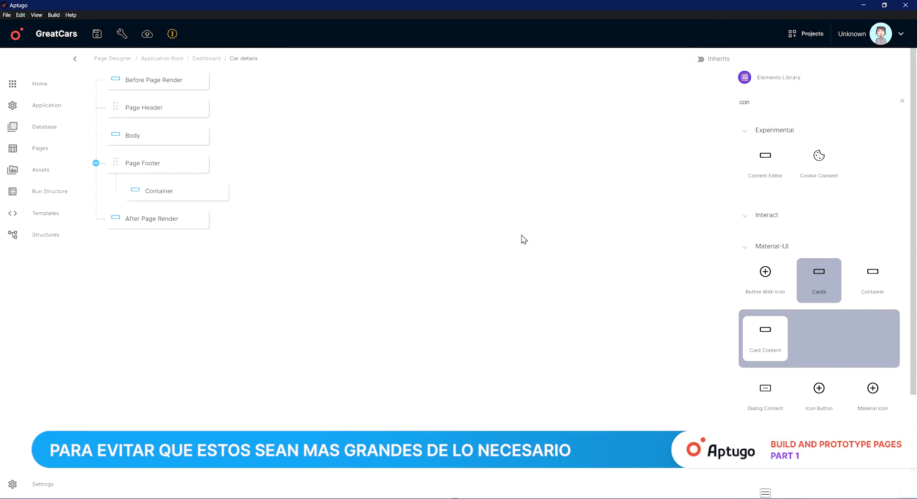
drag(864, 299, 321, 174)
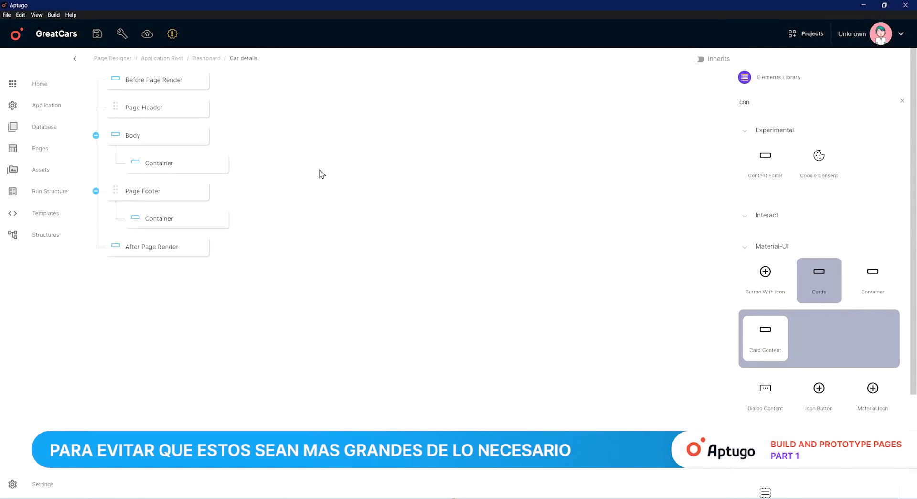
Step: Set the Max Width of both the Body and Page Footer Containers to lg
click(164, 167)
click(851, 185)
click(812, 225)
click(178, 220)
click(755, 177)
click(783, 234)
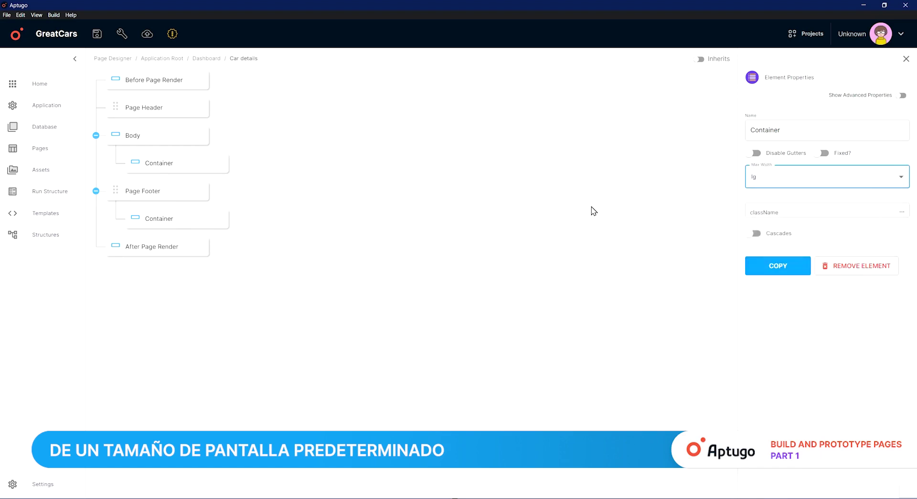
click(591, 206)
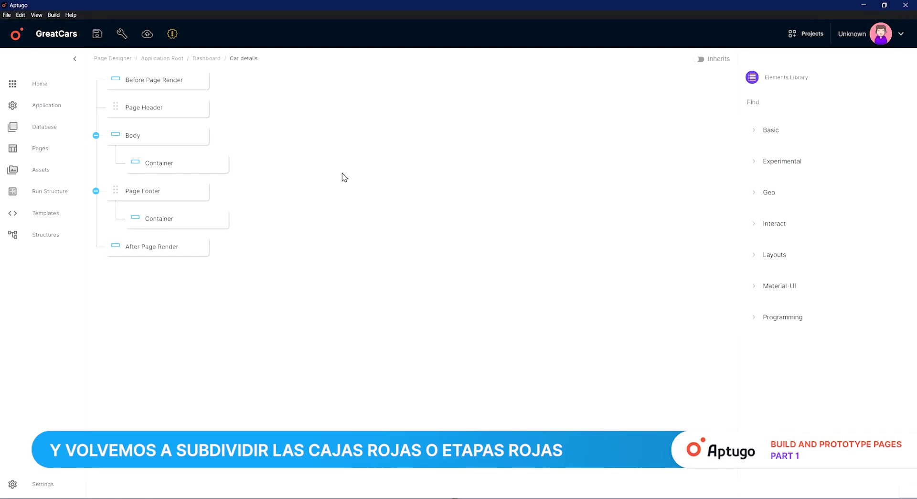
Step: Unhide Figma's Orange layer showing two body sections and three footer sections, then return to Aptugo
key(alt+Tab)
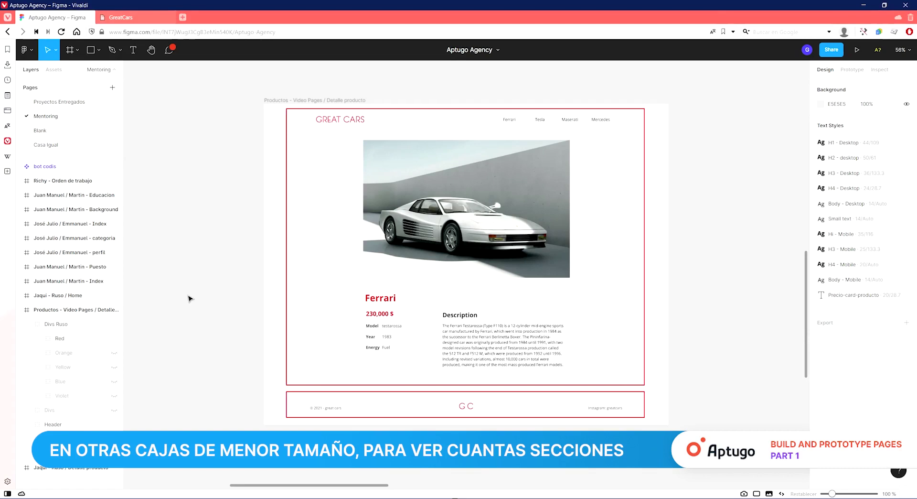
click(114, 353)
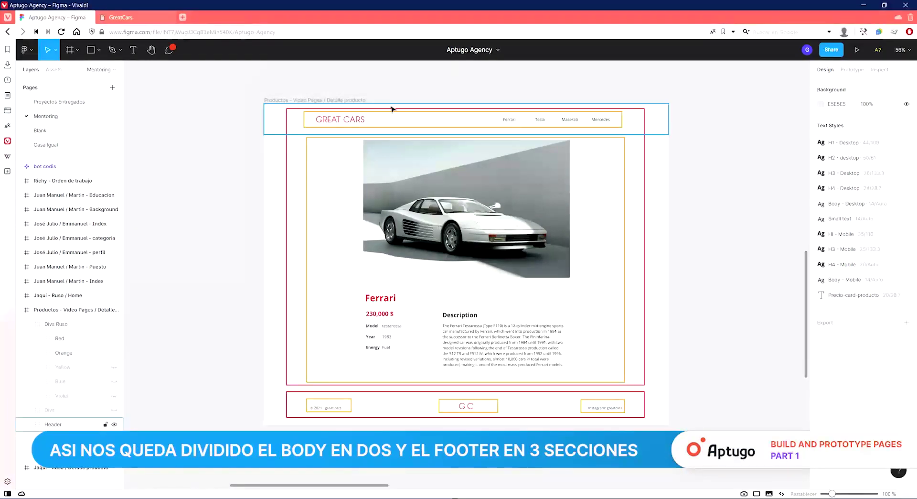
key(alt+Tab)
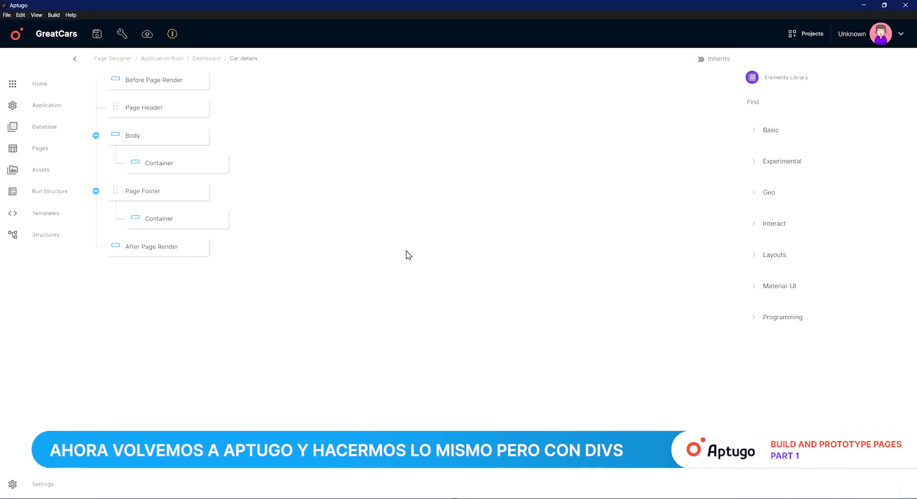
Step: Drag Div elements into the Body's Container (two) and the Page Footer's Container (three)
click(780, 100)
text(div)
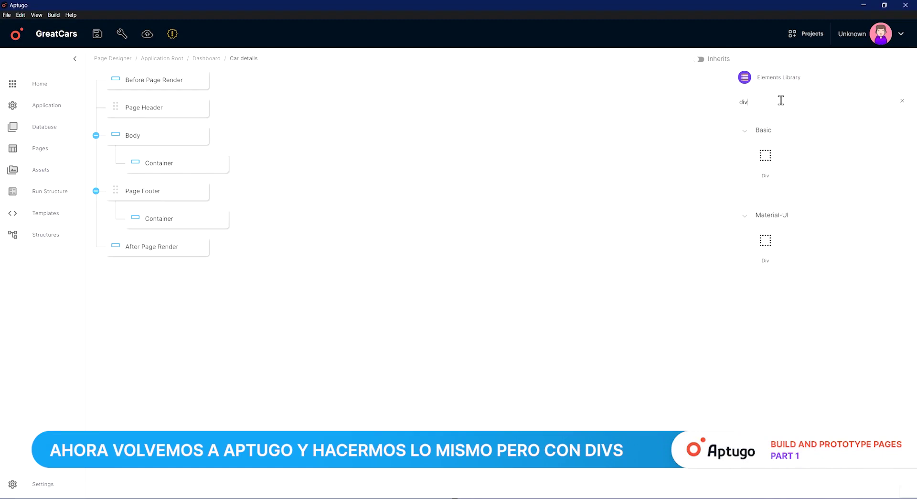
drag(765, 164, 624, 208)
drag(793, 180, 605, 306)
drag(773, 155, 621, 297)
drag(774, 177, 630, 306)
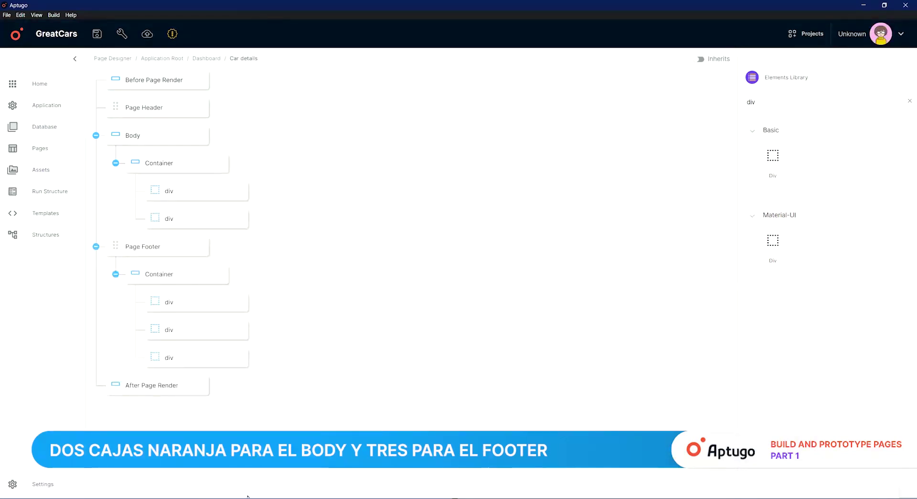
key(alt+Tab)
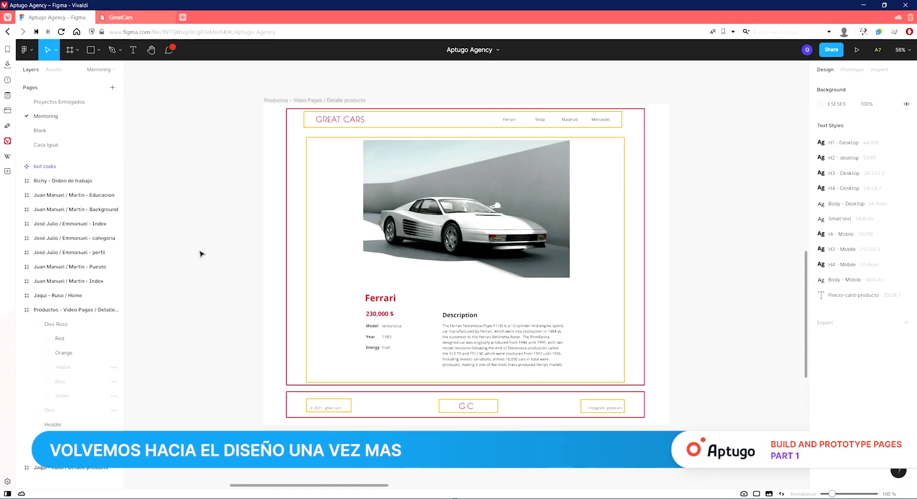